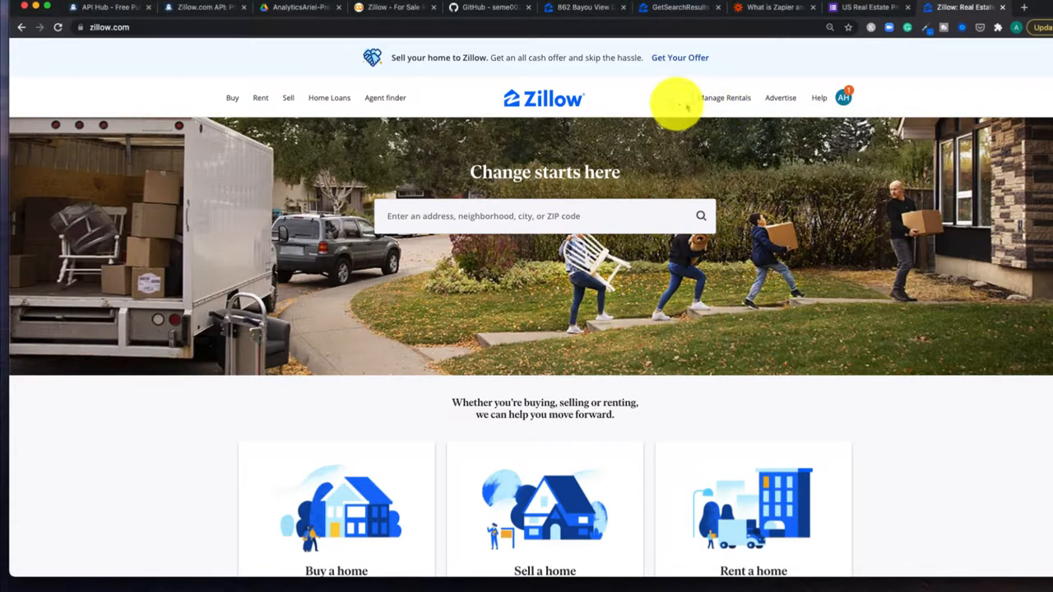
Step: Go to Manage Rentals to list the leased and off-market properties
mouse_move(720, 101)
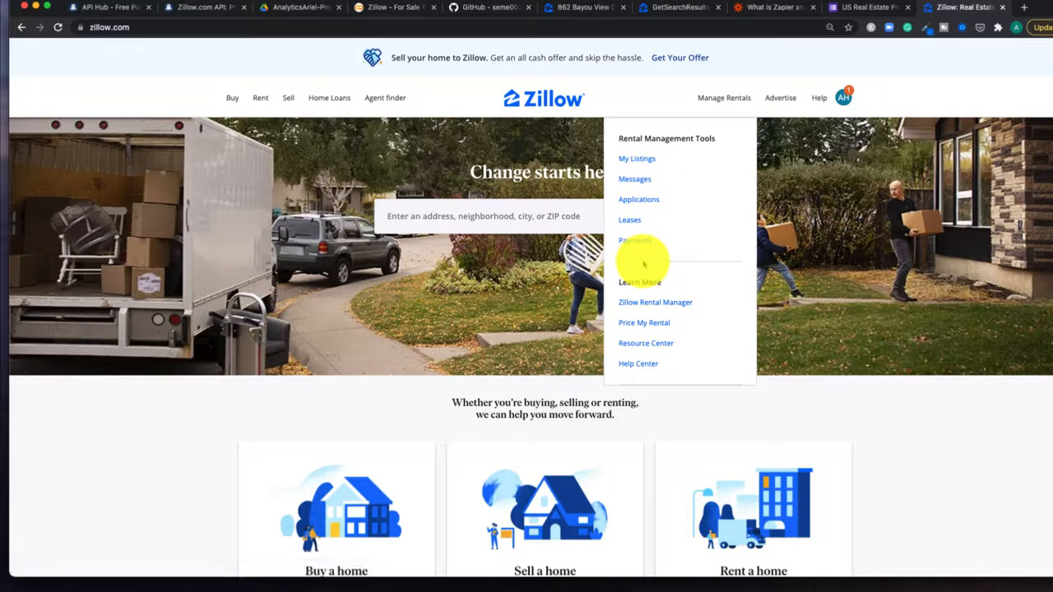
left_click(724, 100)
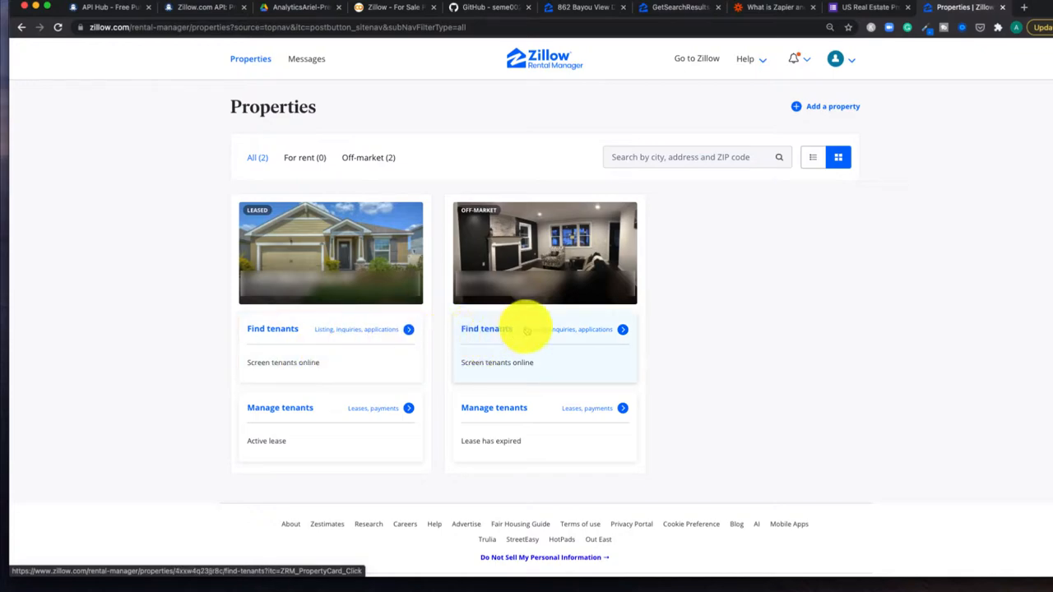
Step: Start finding tenants for the off-market property and compare its rent with nearby rentals
left_click(575, 334)
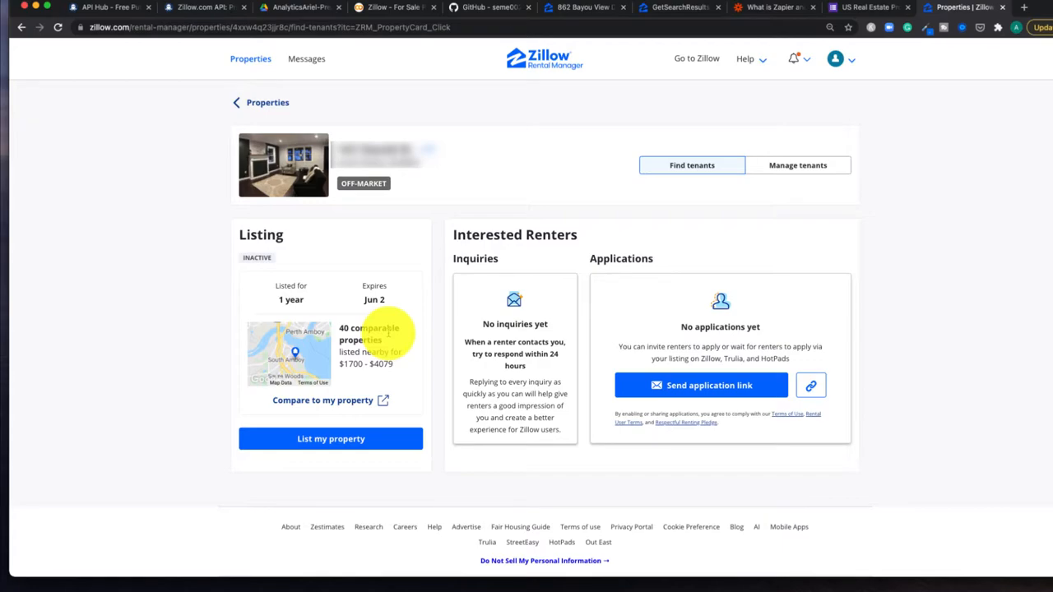
left_click(383, 402)
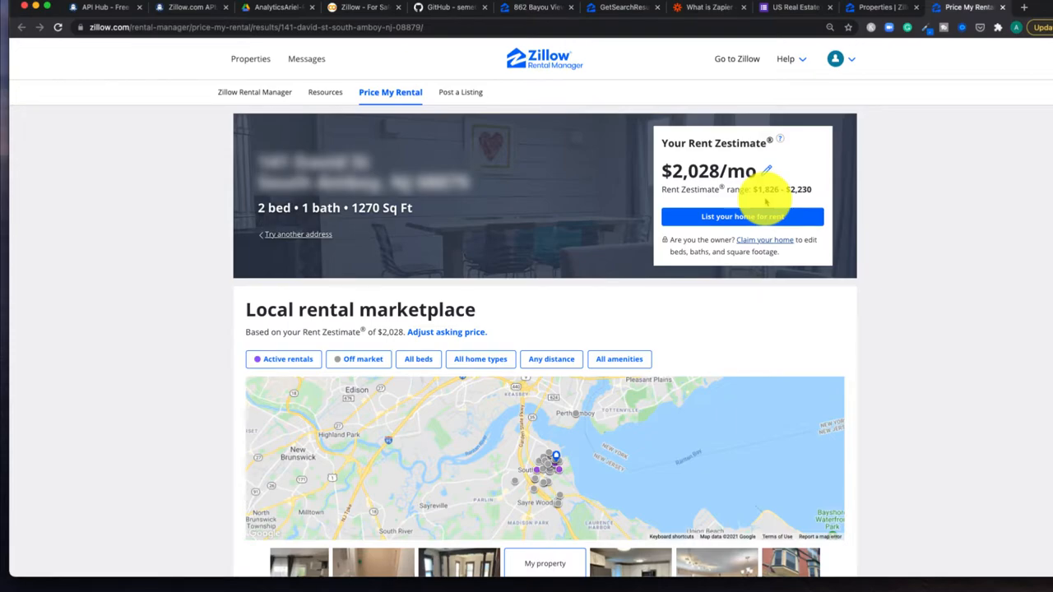
scroll(928, 371, "down", 4)
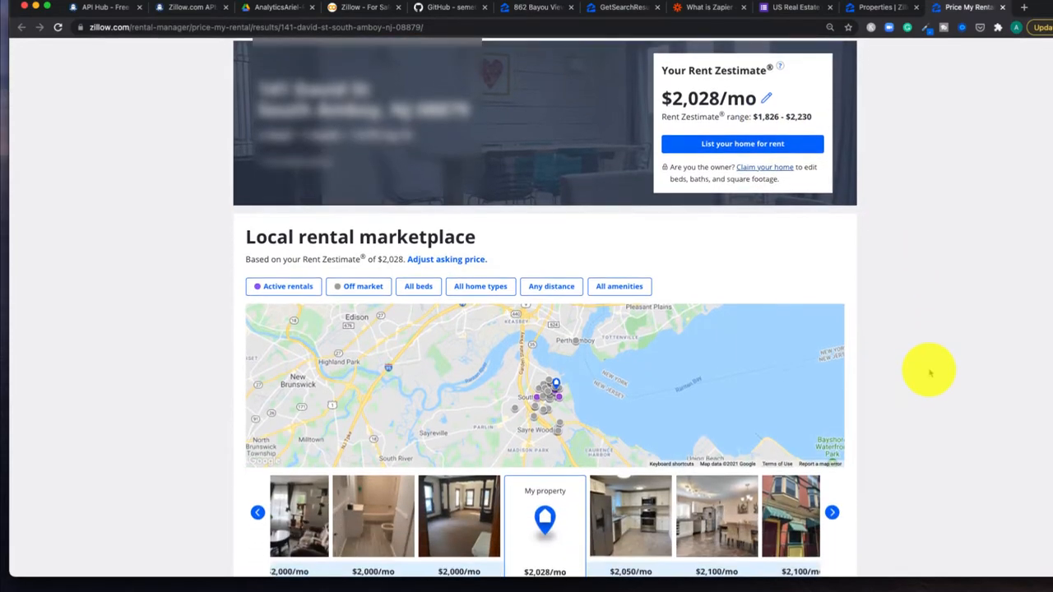
scroll(928, 371, "down", 2)
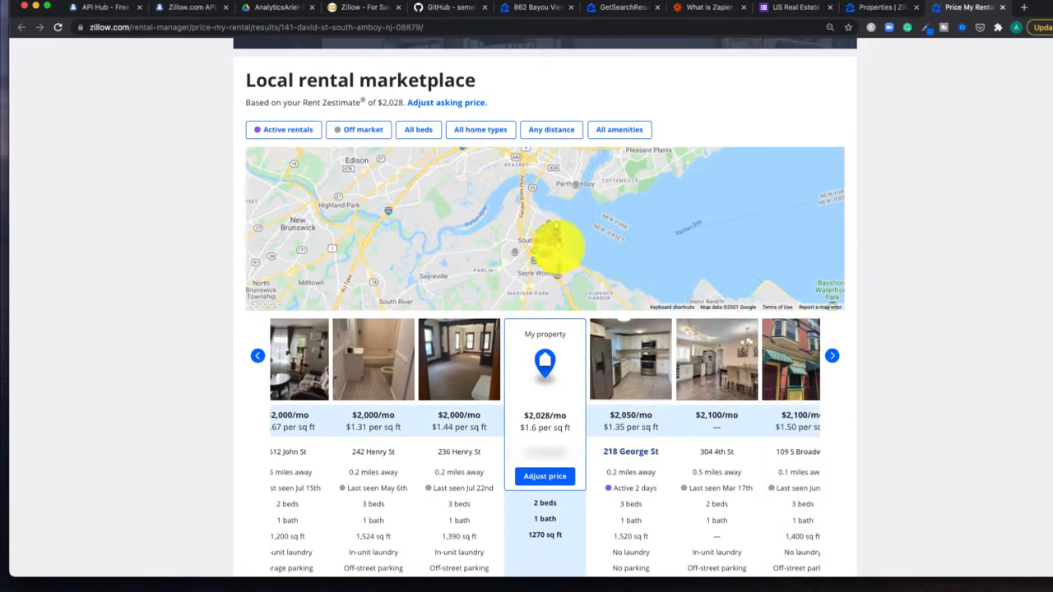
mouse_move(549, 240)
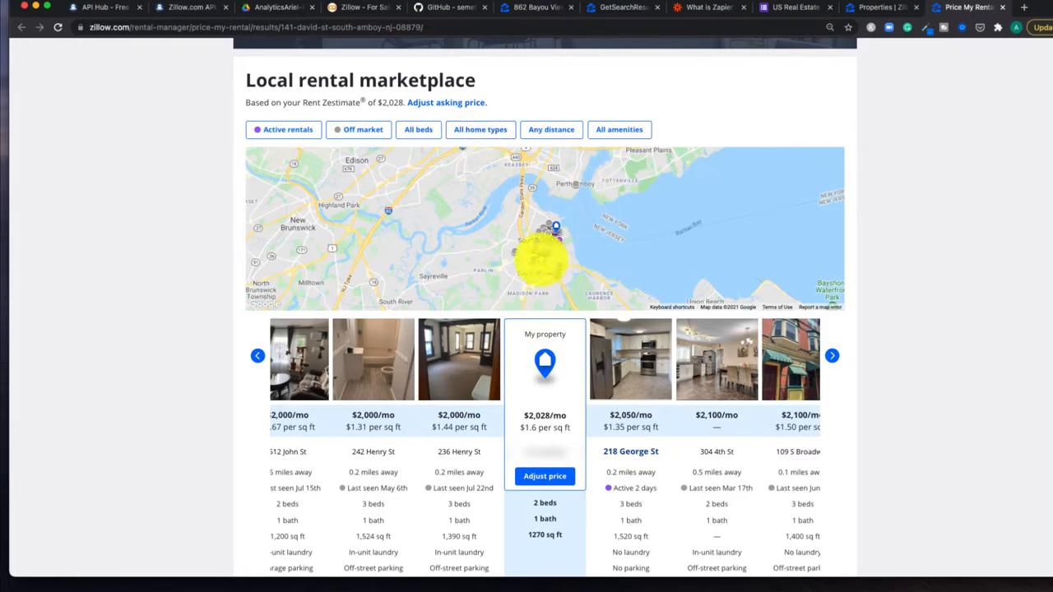
mouse_move(541, 253)
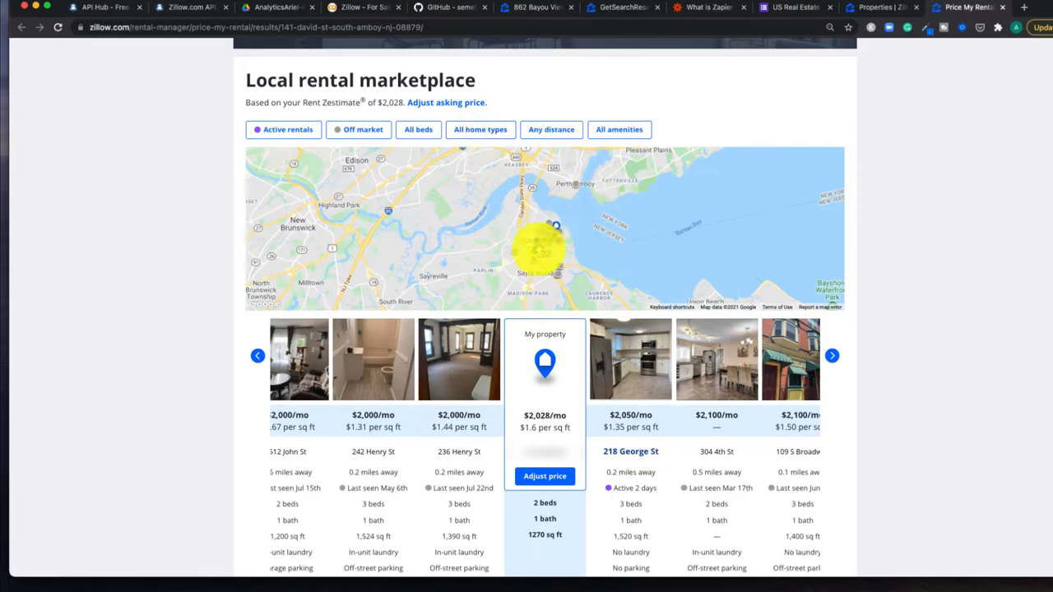
scroll(973, 448, "down", 1)
scroll(972, 447, "down", 3)
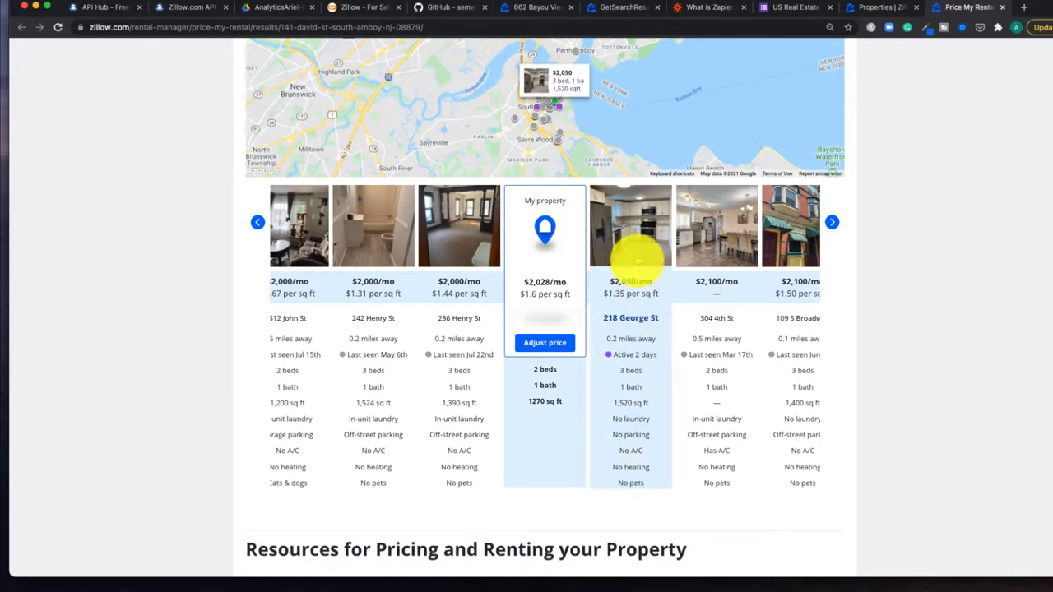
left_click(636, 247)
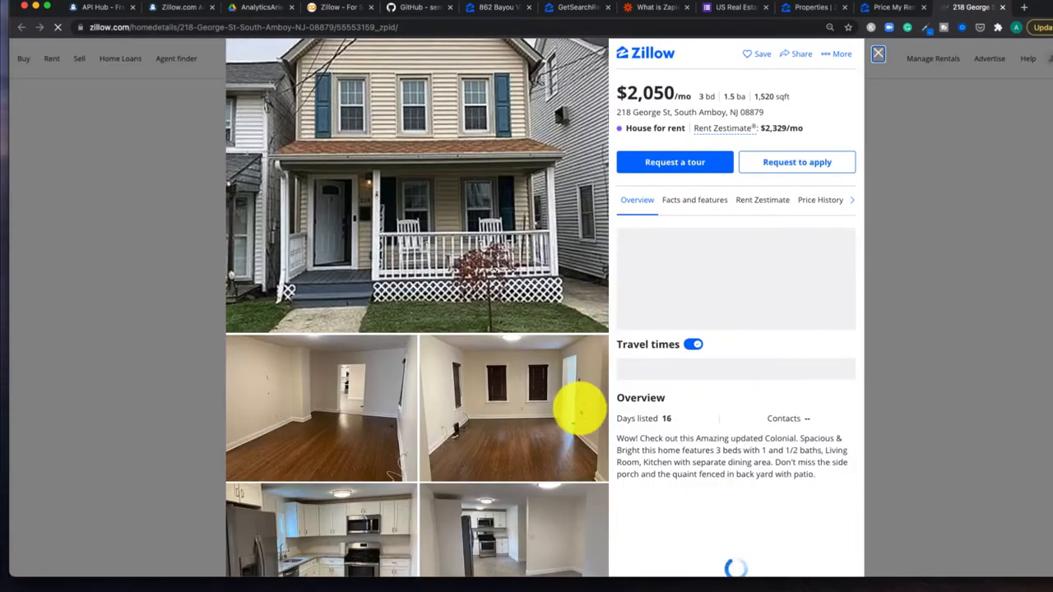
scroll(576, 418, "down", 2)
scroll(579, 426, "down", 4)
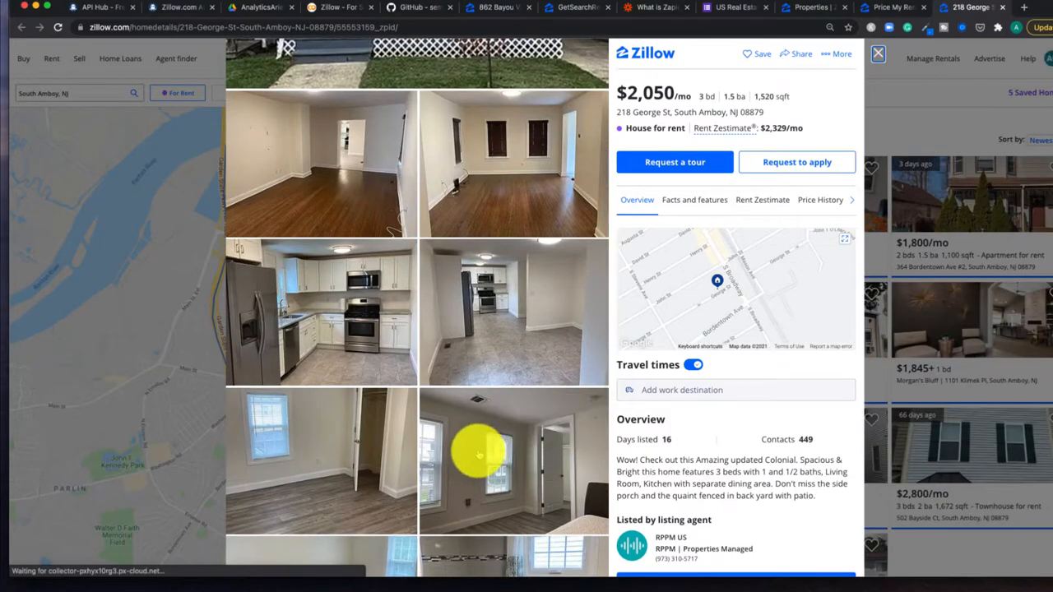
scroll(478, 460, "down", 1)
scroll(479, 471, "down", 5)
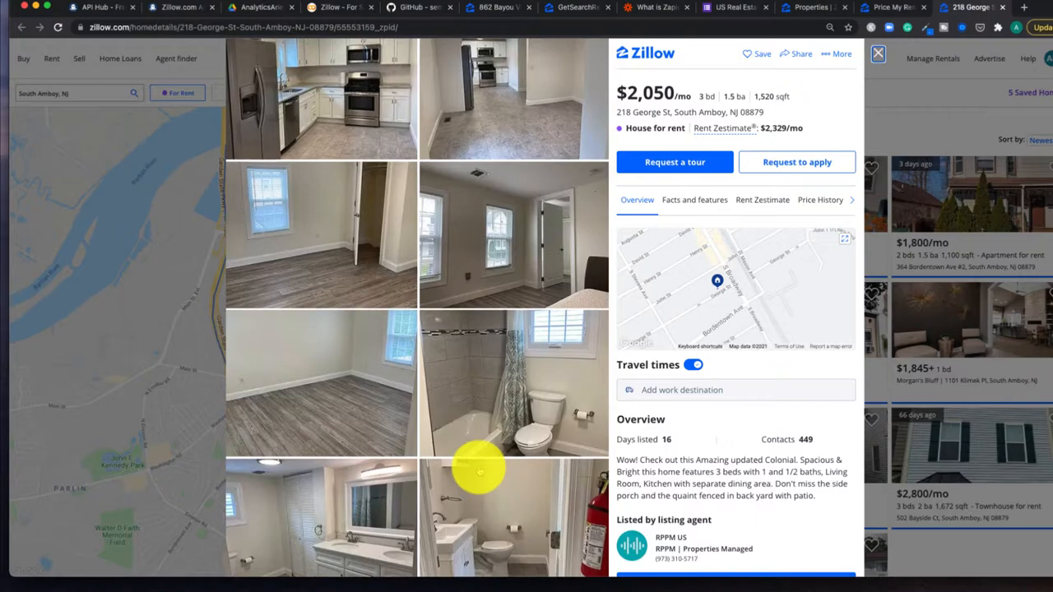
scroll(479, 471, "down", 4)
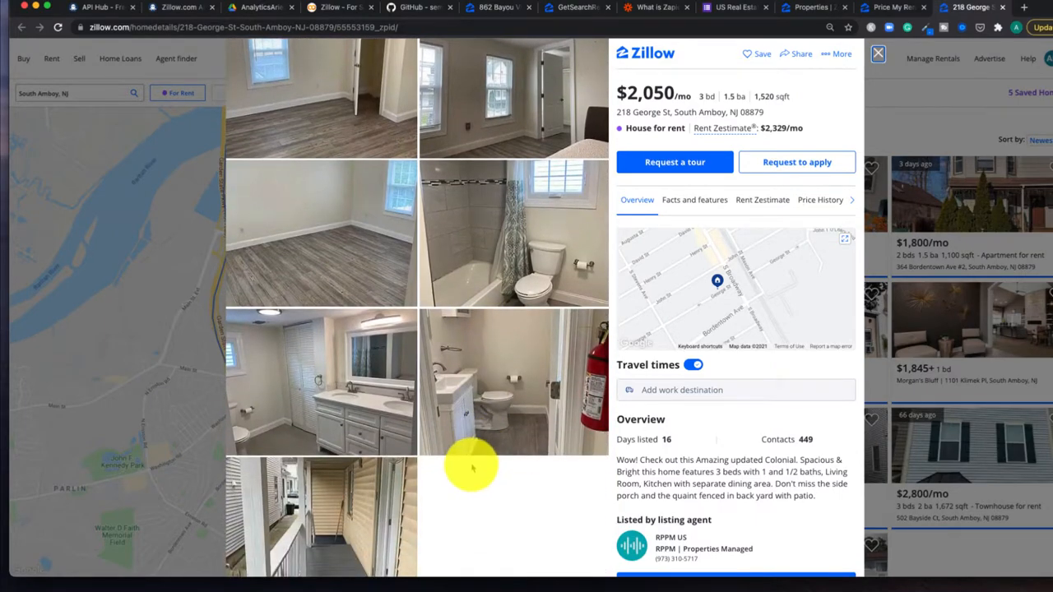
scroll(389, 494, "down", 1)
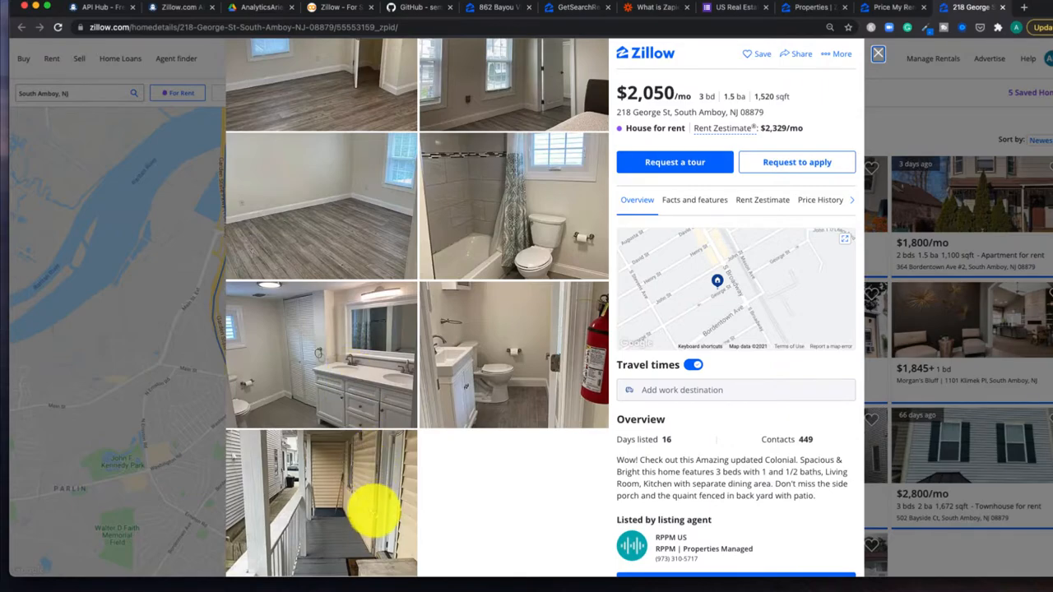
scroll(436, 382, "up", 2)
scroll(436, 383, "up", 5)
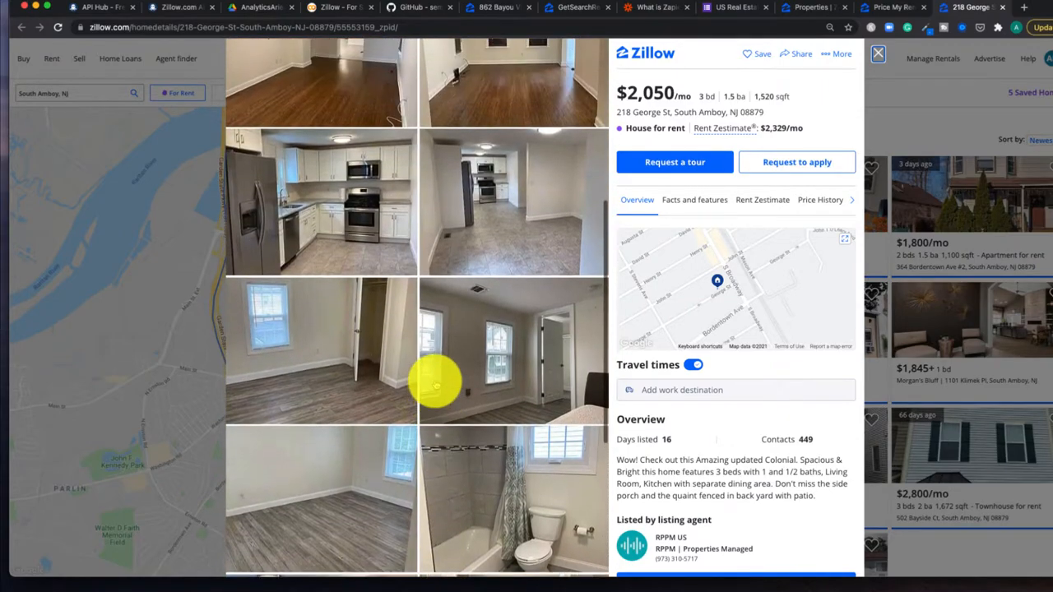
scroll(436, 383, "up", 8)
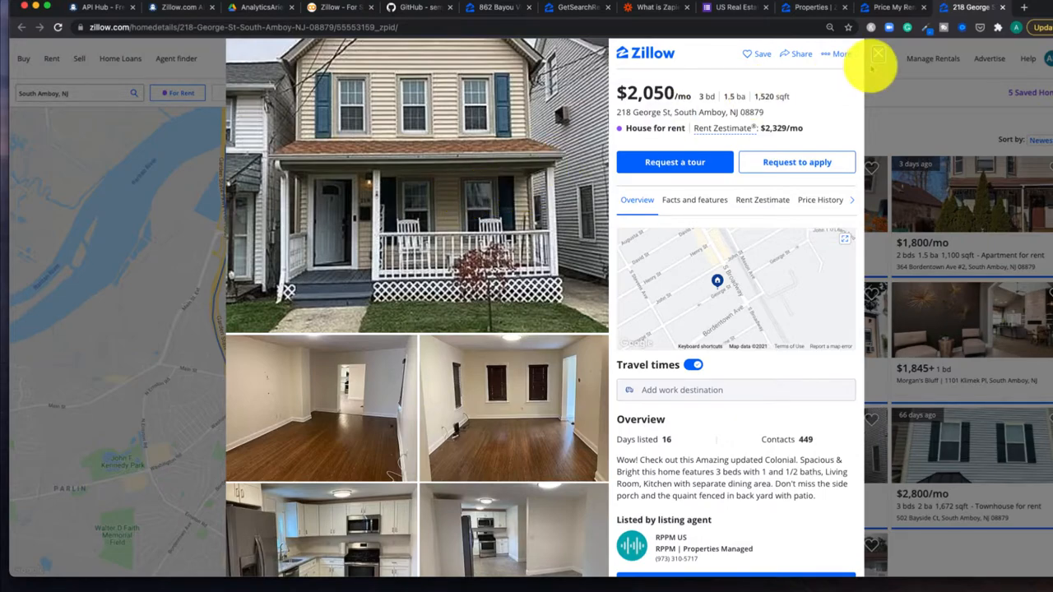
left_click(891, 10)
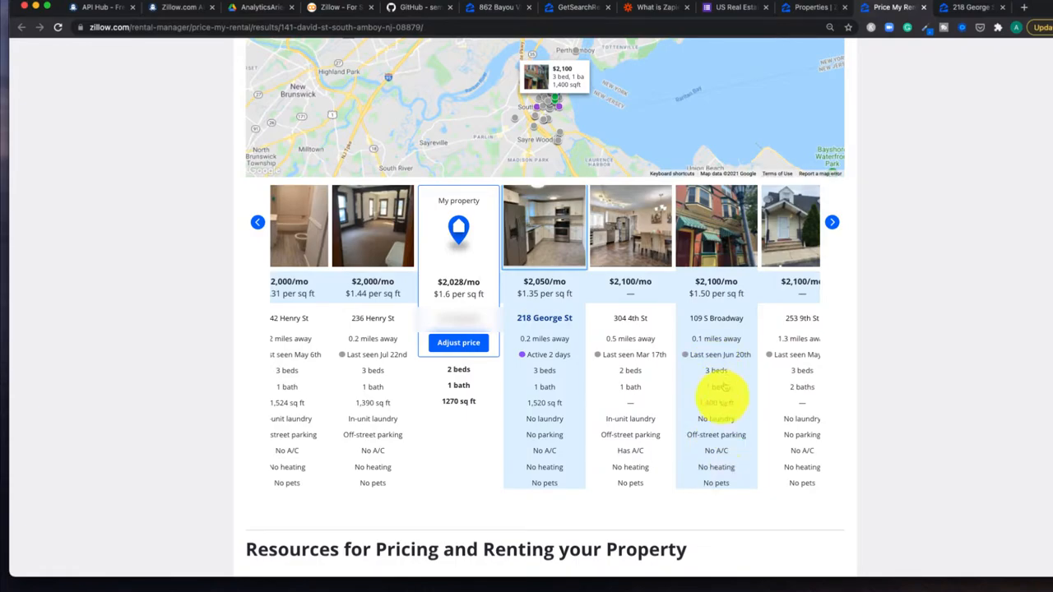
Step: Review the $2,028/mo Rent Zestimate results, then return to the off-market property's find-tenants page
scroll(947, 482, "down", 3)
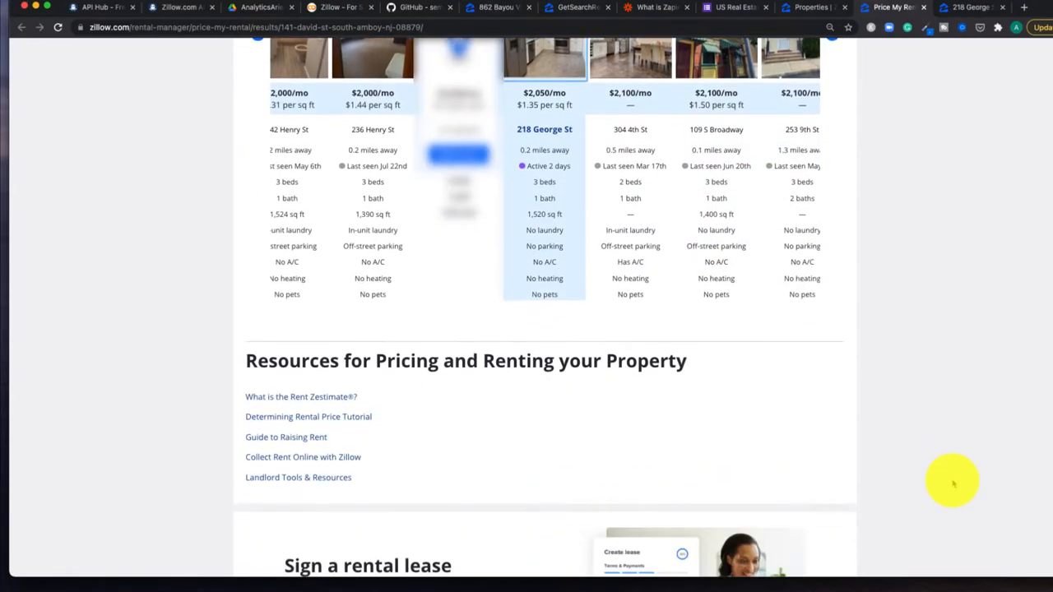
scroll(951, 483, "down", 1)
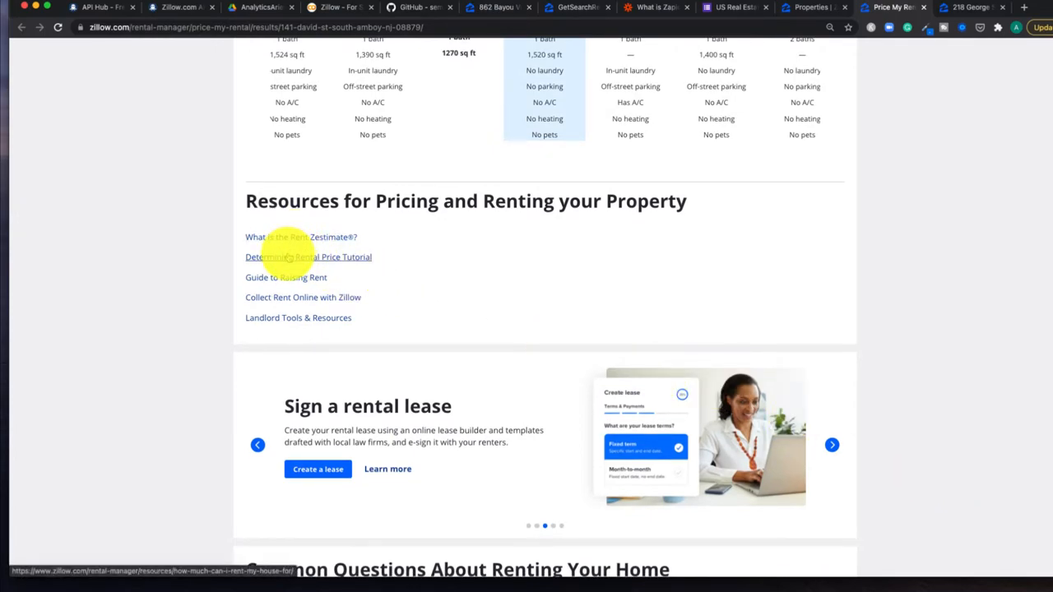
scroll(200, 436, "down", 3)
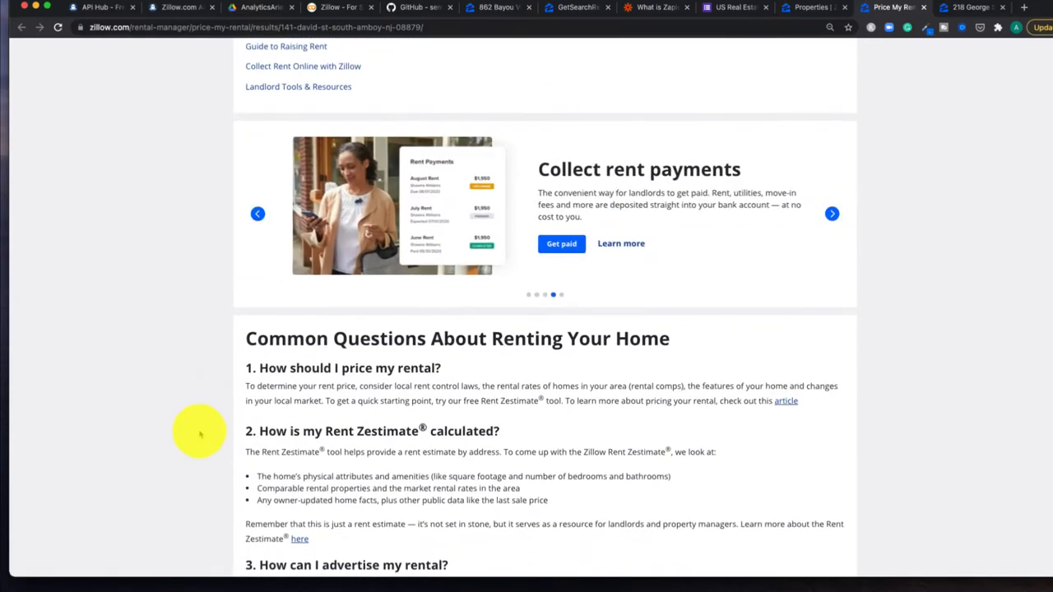
scroll(200, 435, "up", 15)
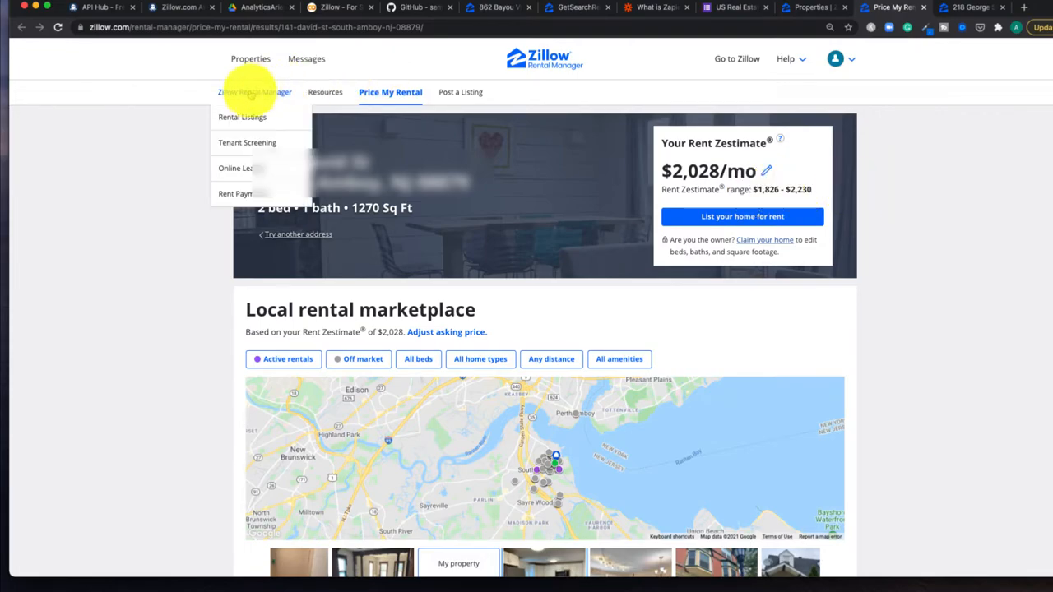
left_click(248, 59)
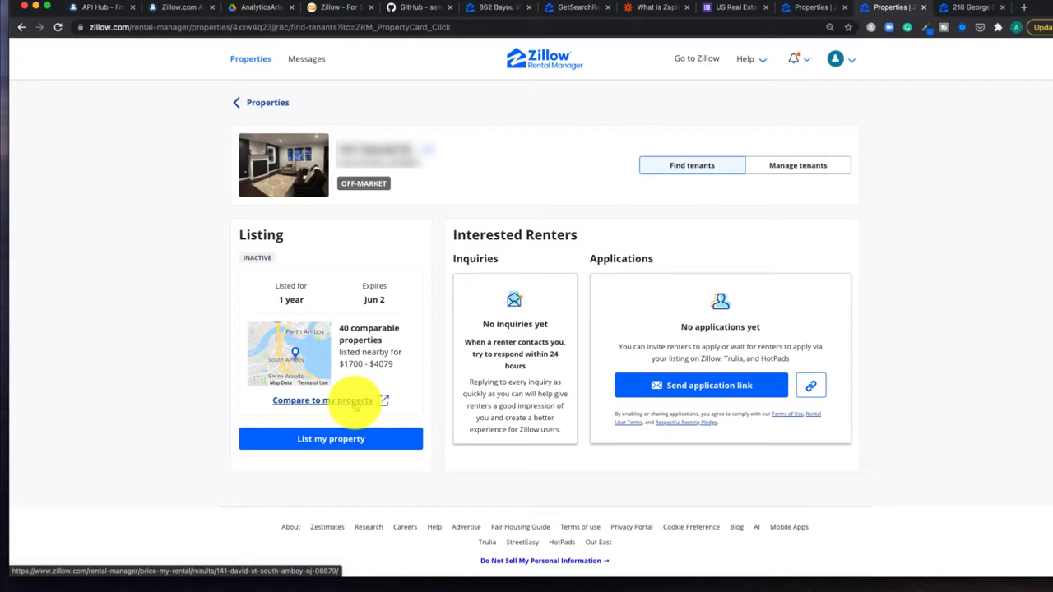
left_click(383, 442)
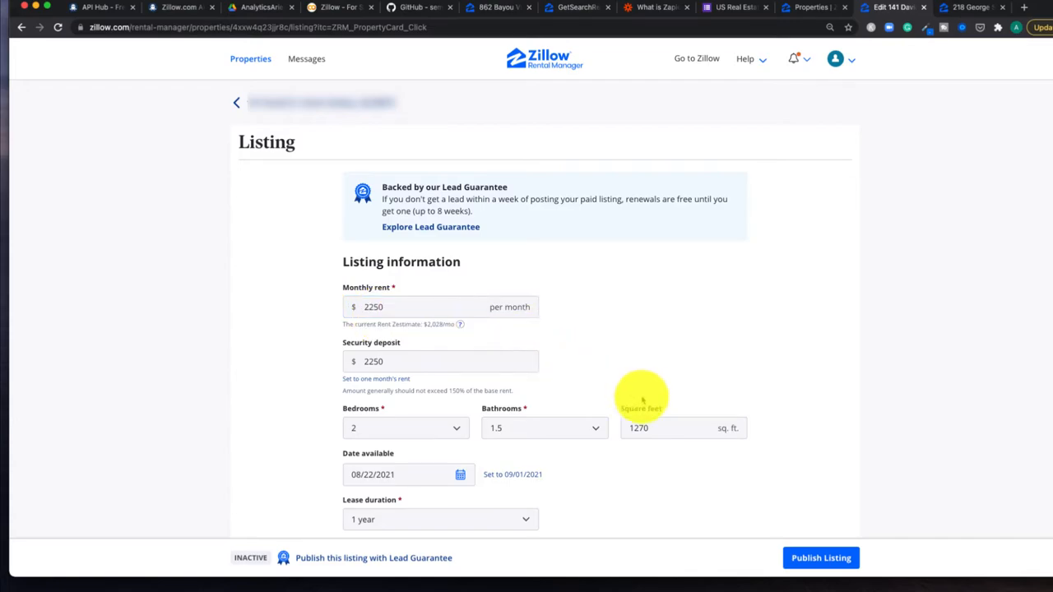
scroll(811, 404, "down", 3)
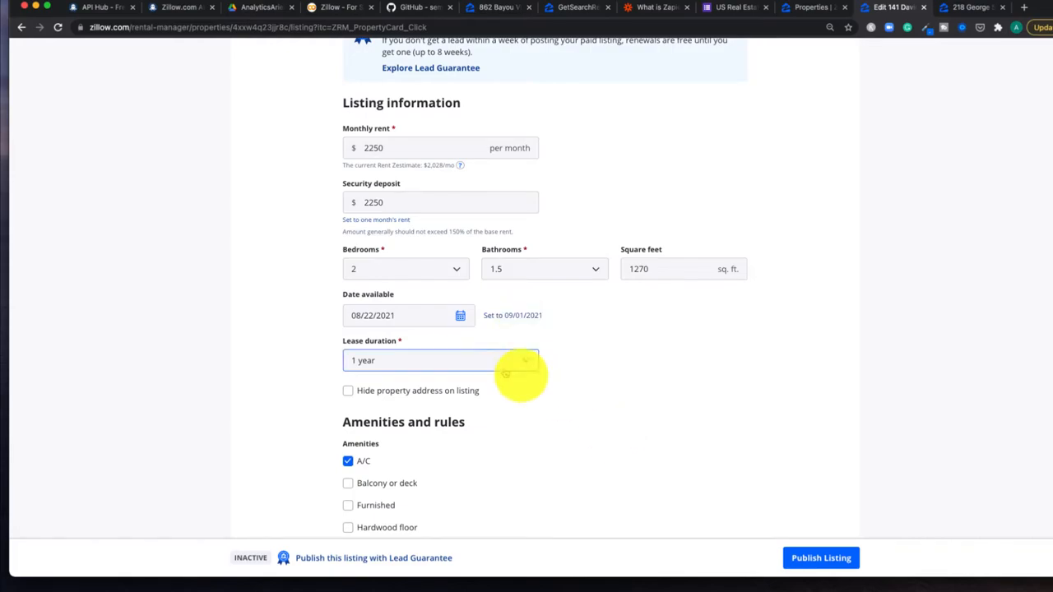
scroll(546, 466, "down", 1)
scroll(546, 467, "down", 5)
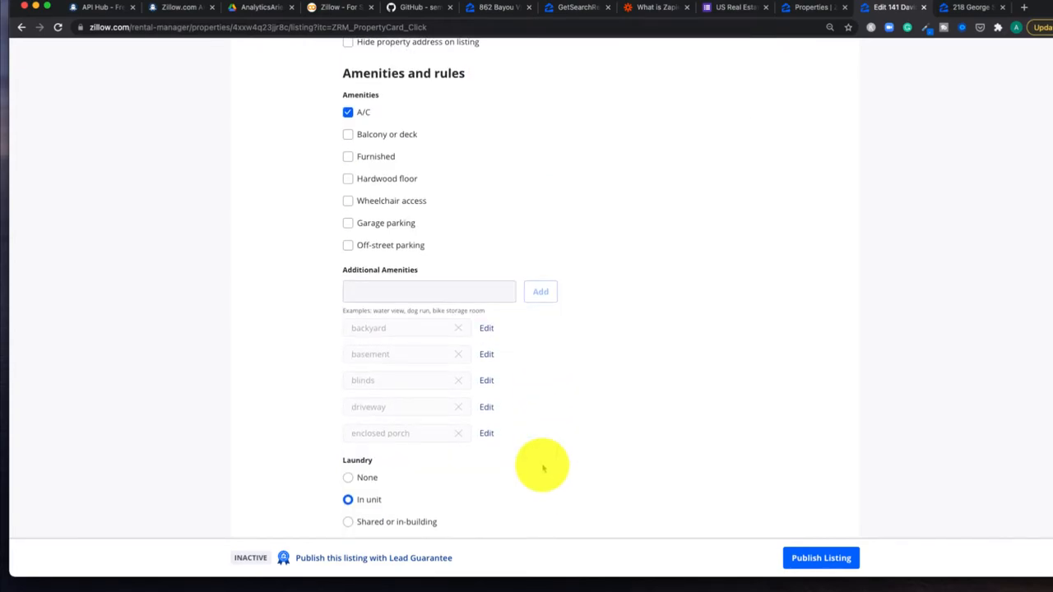
scroll(543, 469, "down", 5)
scroll(540, 461, "down", 3)
scroll(857, 448, "down", 1)
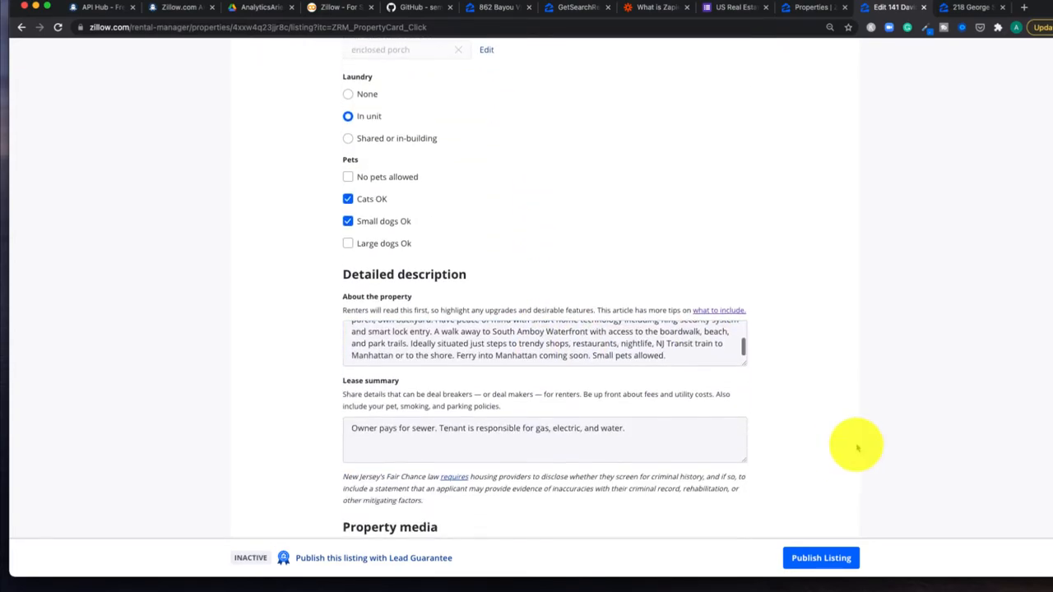
scroll(857, 448, "down", 1)
left_click(647, 337)
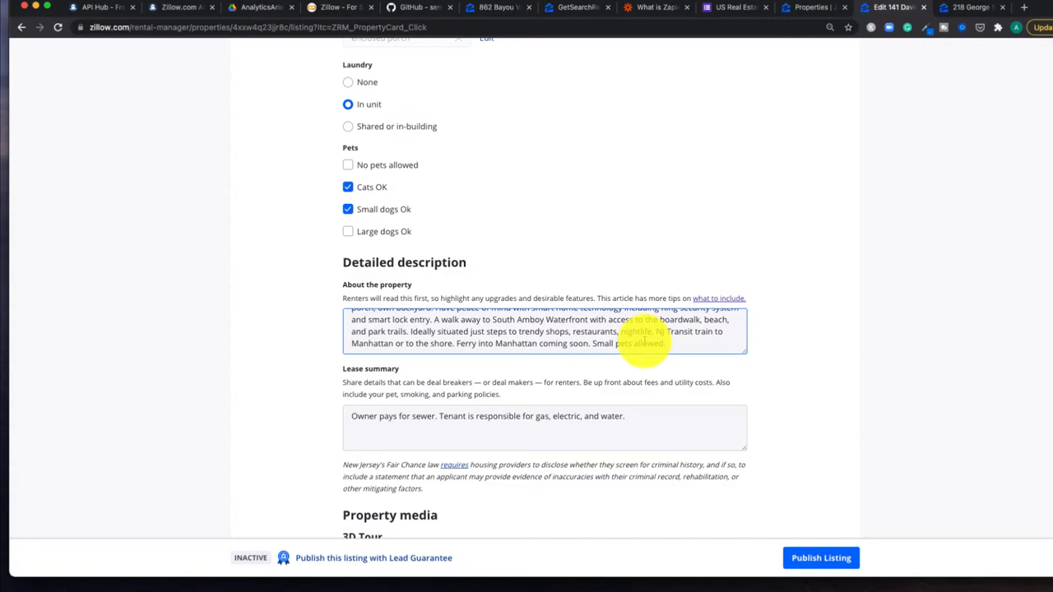
scroll(645, 339, "up", 3)
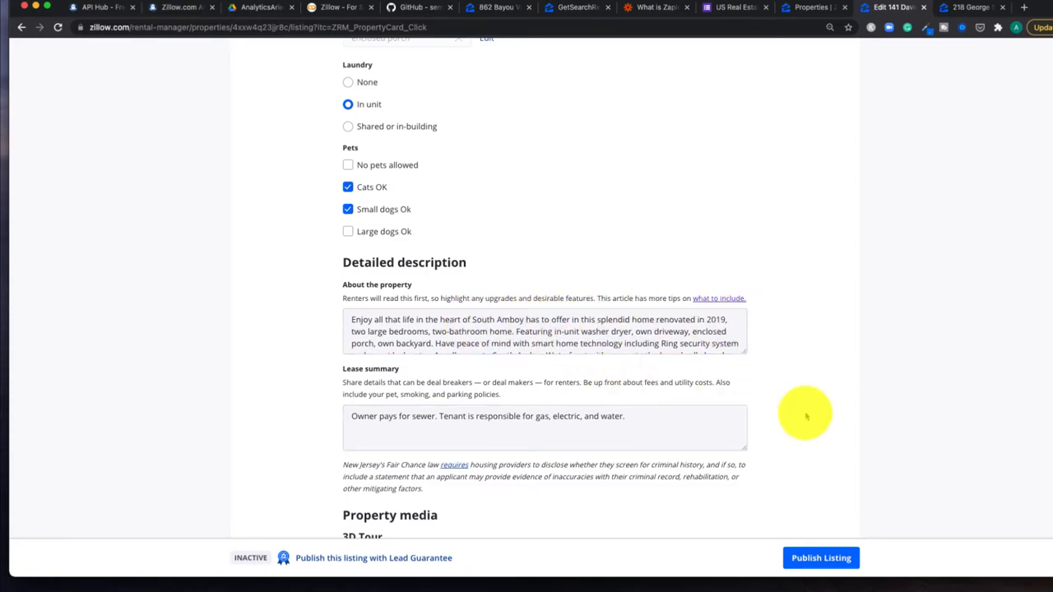
scroll(726, 336, "down", 3)
scroll(343, 326, "down", 2)
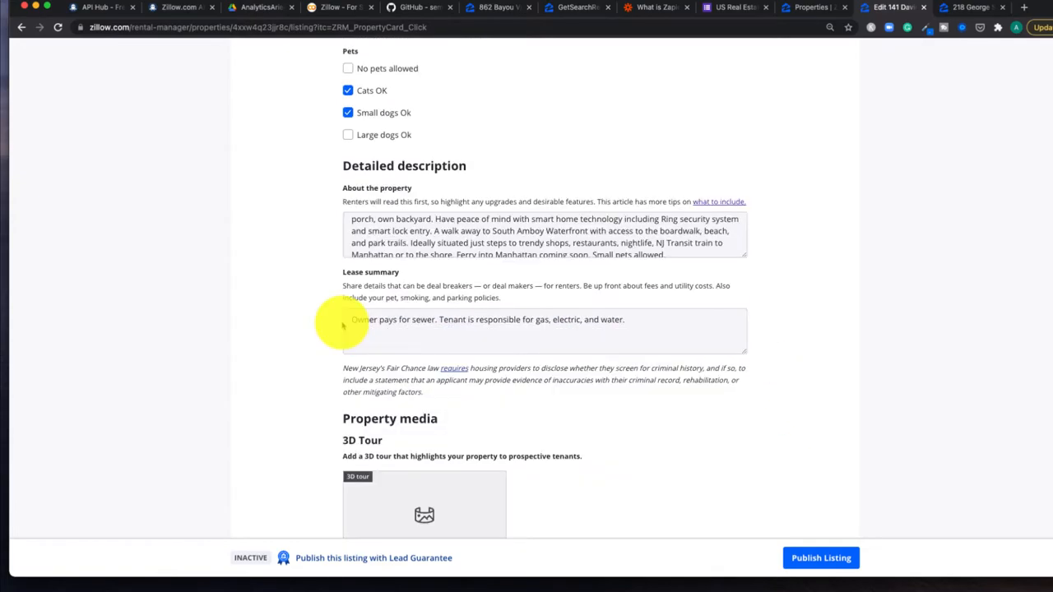
left_click(350, 281)
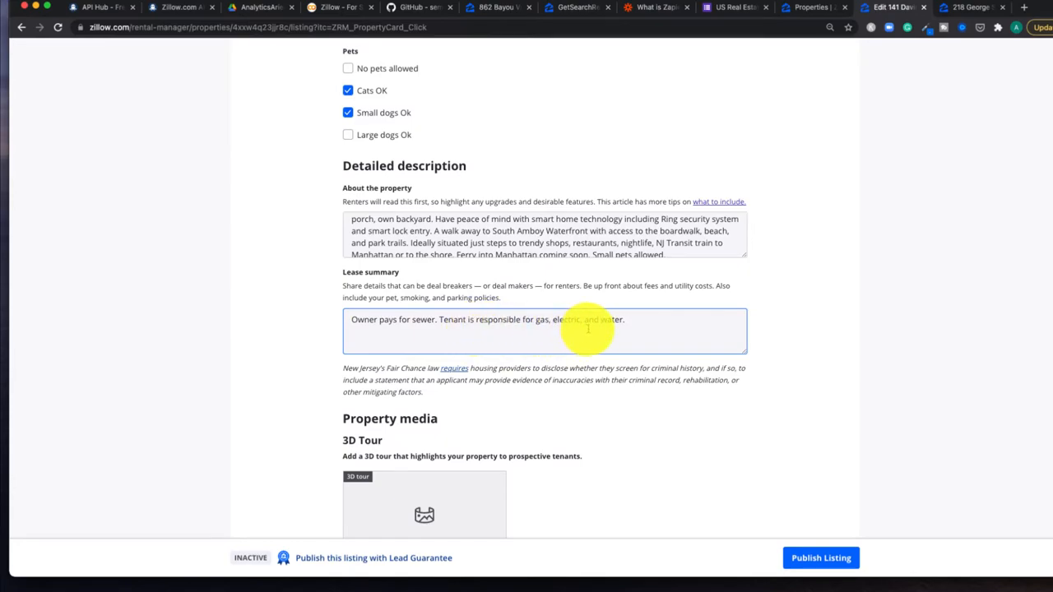
left_click(623, 251)
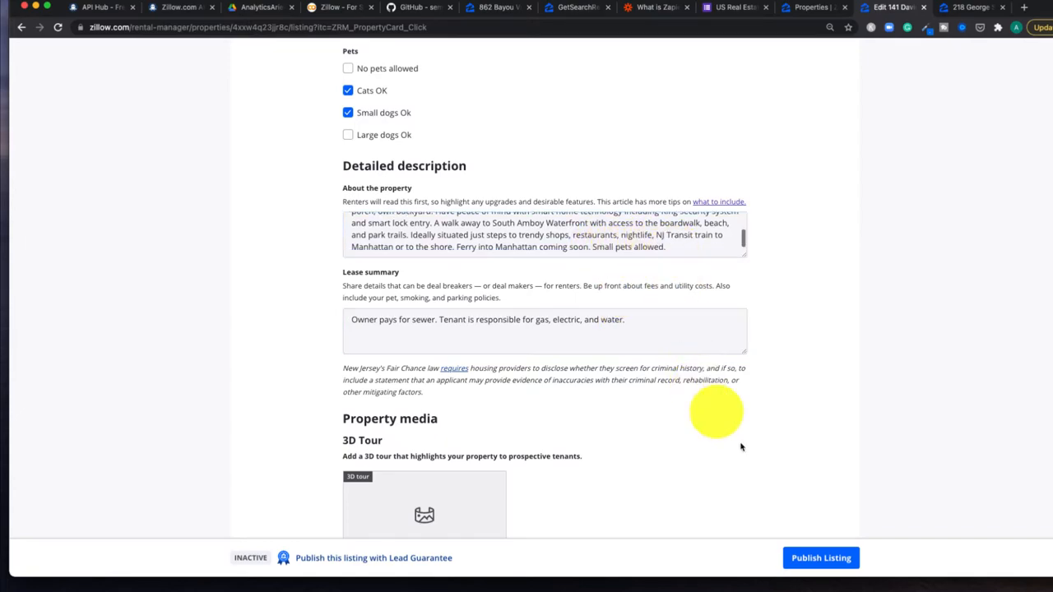
scroll(770, 482, "down", 5)
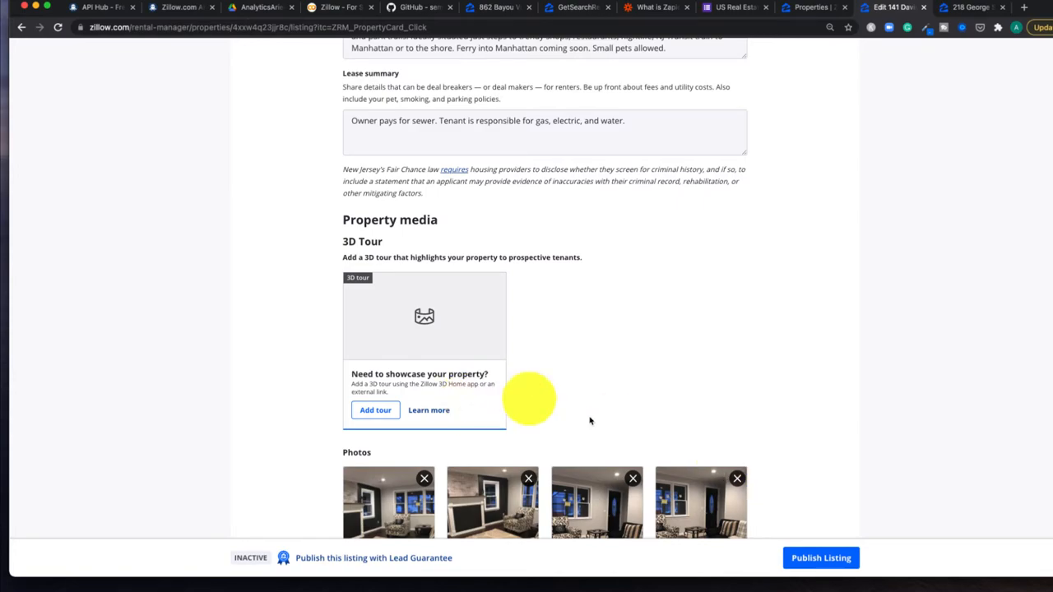
scroll(625, 434, "down", 5)
scroll(633, 433, "down", 13)
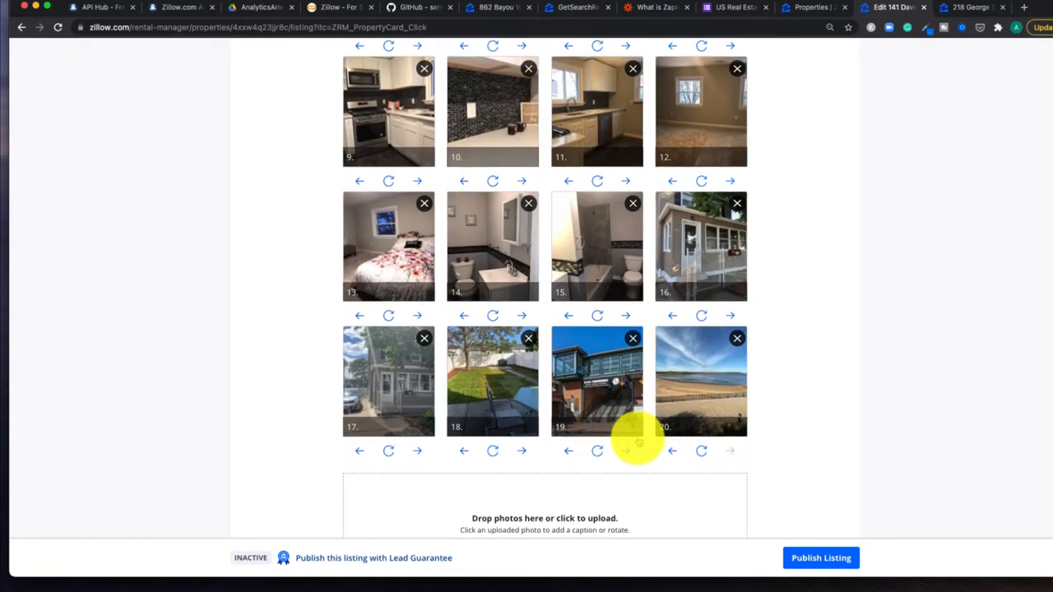
scroll(636, 438, "down", 12)
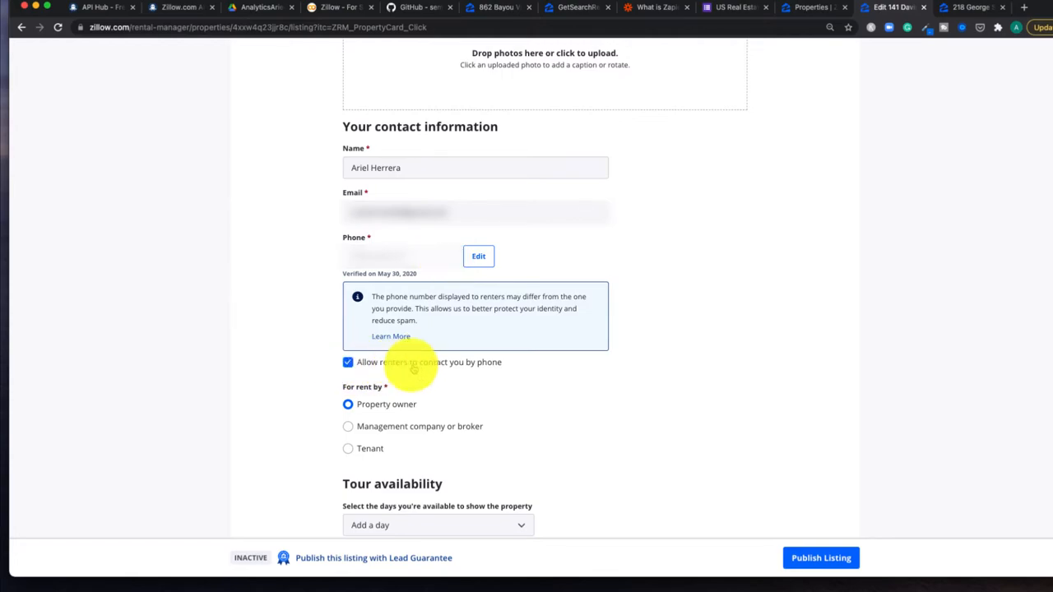
Step: Check the available tour days without adding any
scroll(484, 372, "down", 5)
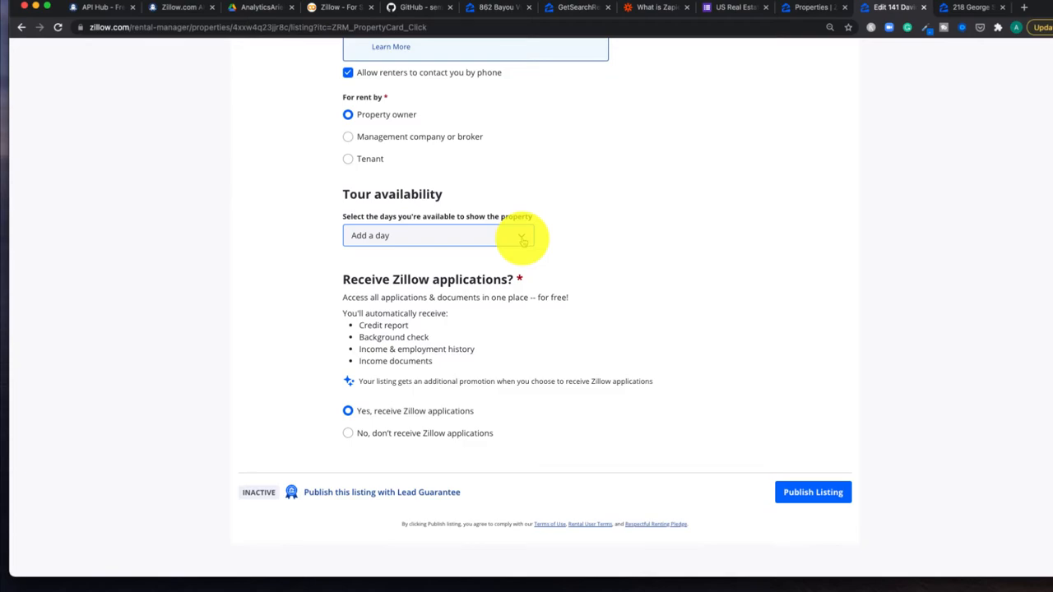
left_click(522, 237)
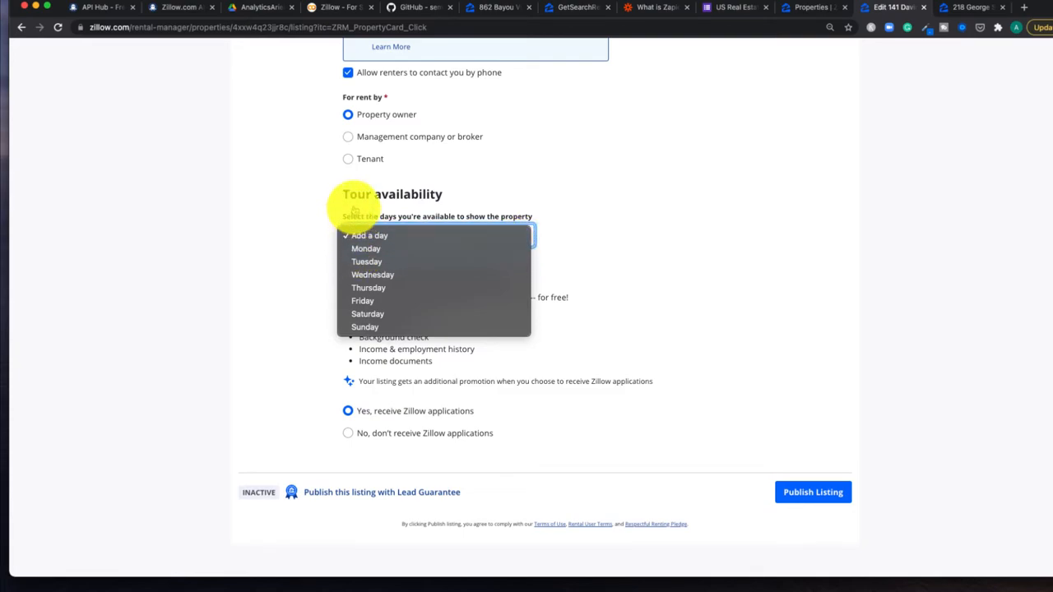
left_click(631, 252)
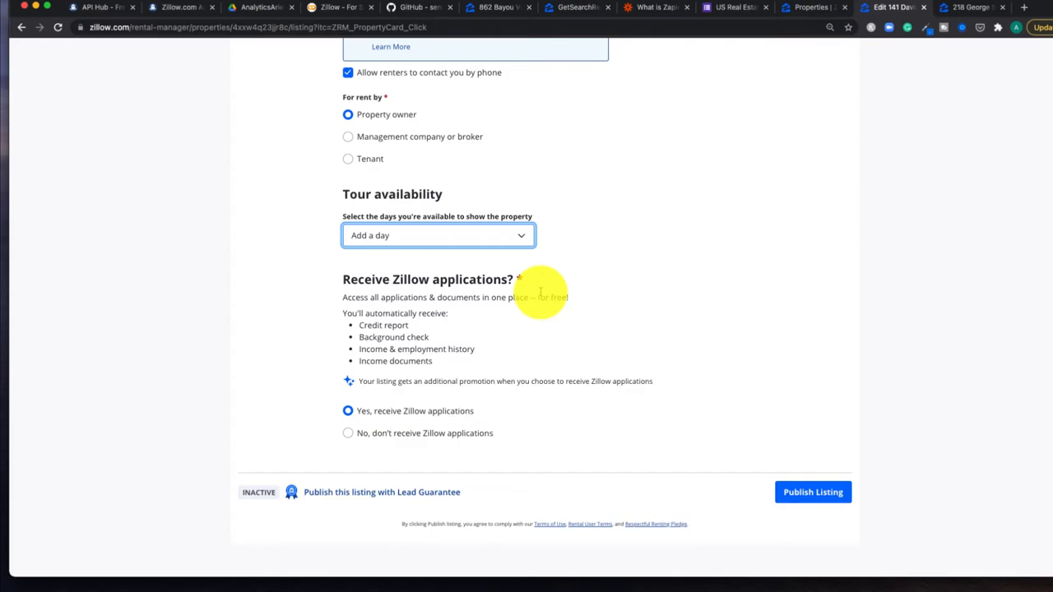
Step: Opt in to receive Zillow applications and publish the listing
left_click_drag(392, 280, 518, 281)
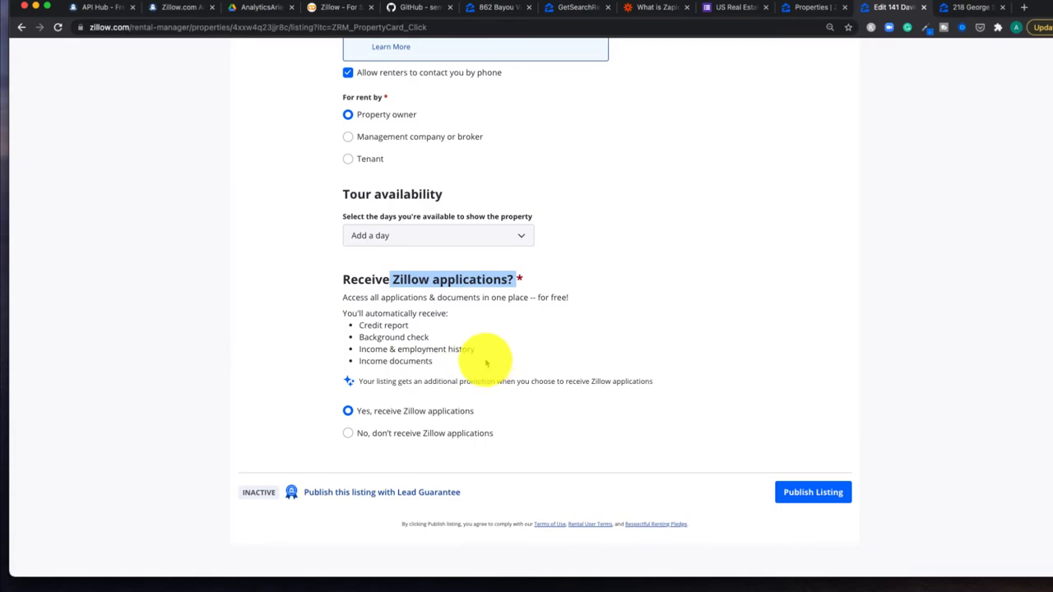
left_click(350, 413)
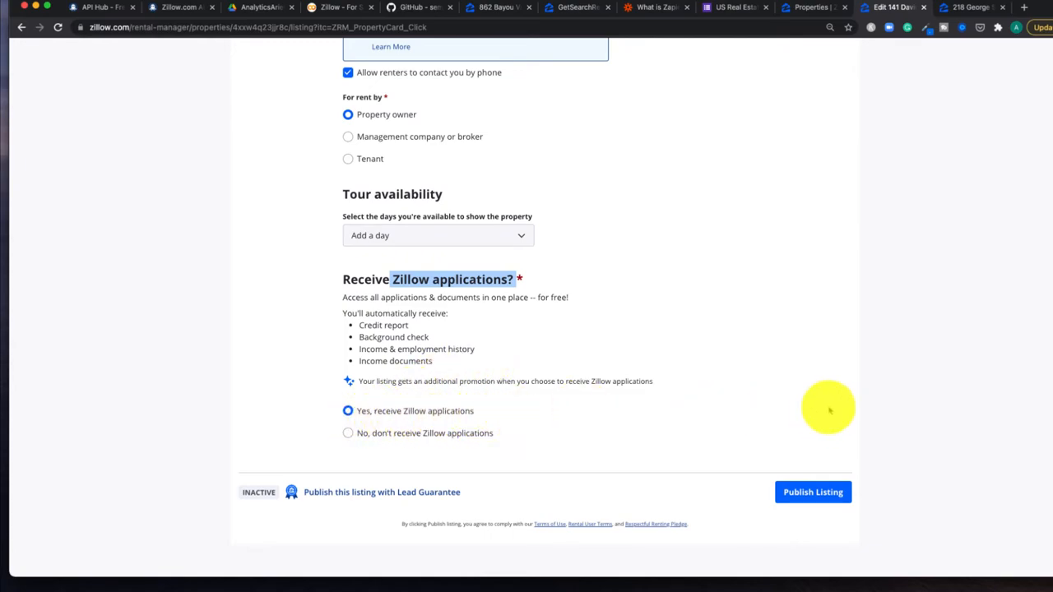
left_click(787, 502)
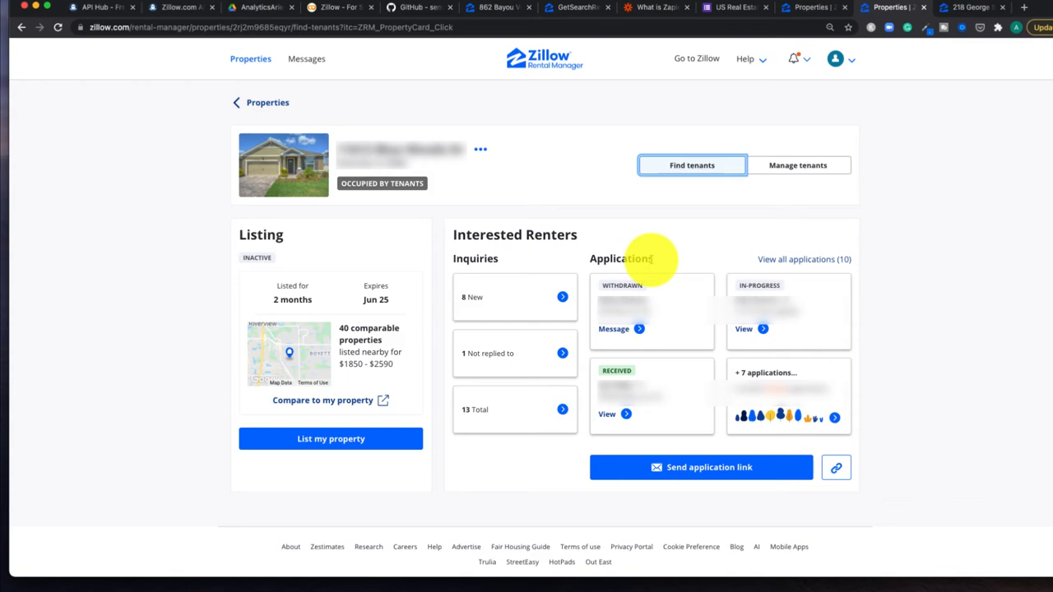
Step: Browse all 10 applications and open the first completed one, marked 'Invited to move in'
left_click(820, 260)
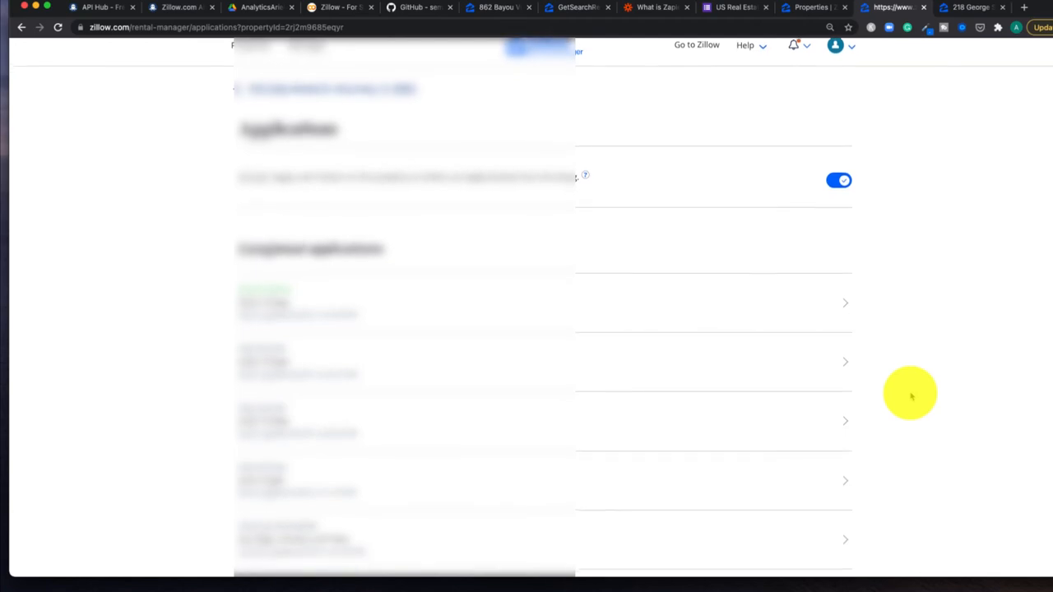
scroll(909, 395, "down", 3)
scroll(911, 396, "down", 1)
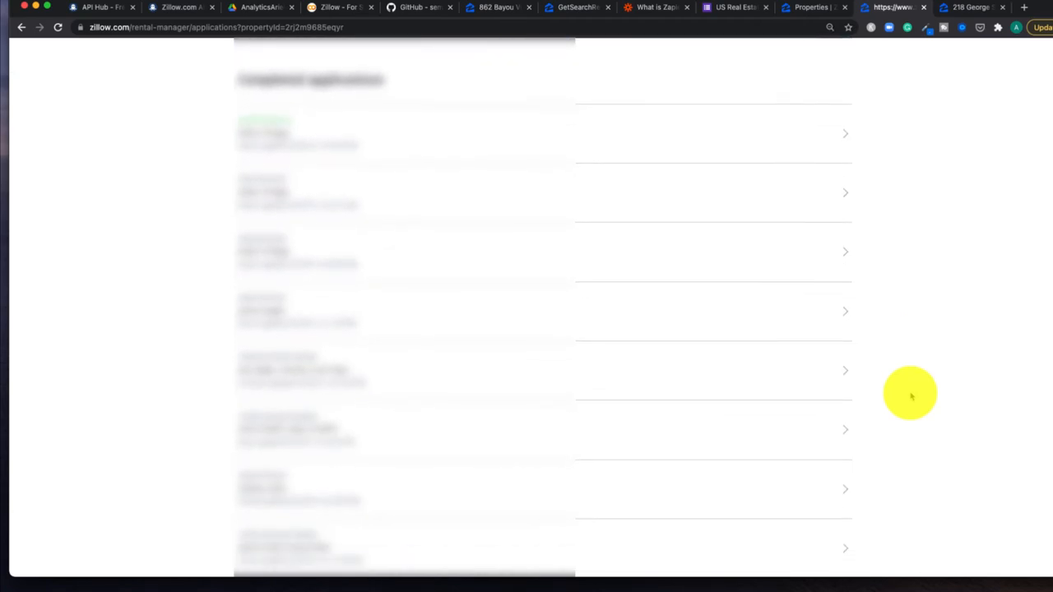
scroll(911, 396, "down", 6)
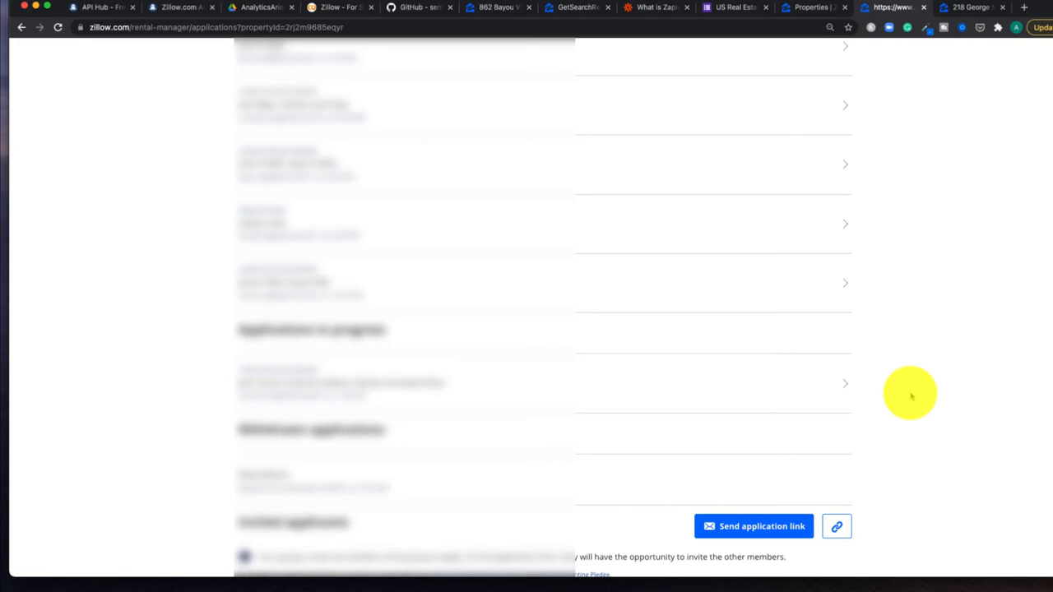
scroll(911, 397, "up", 6)
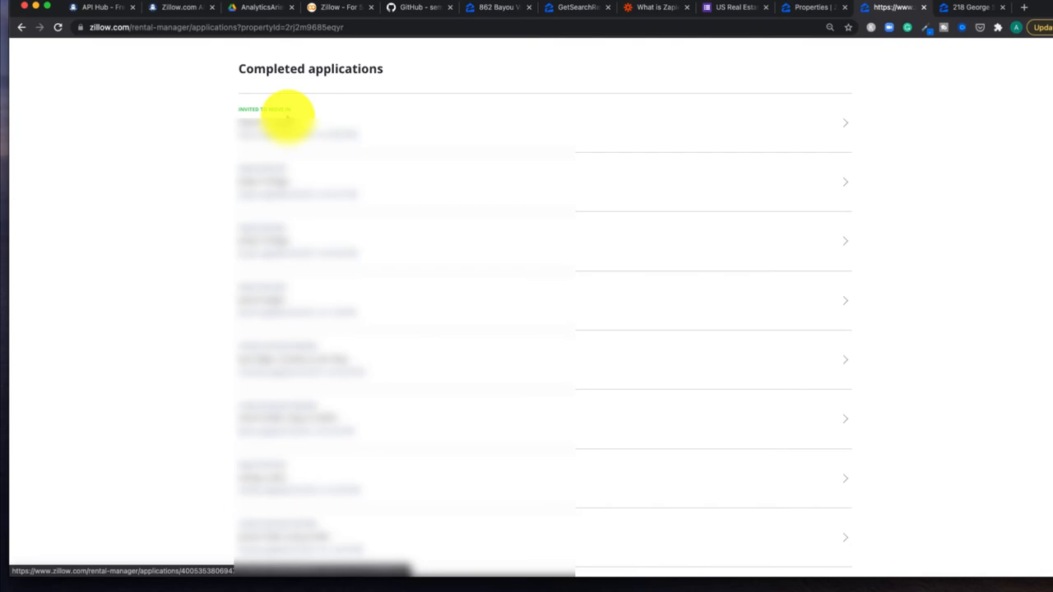
left_click(842, 126)
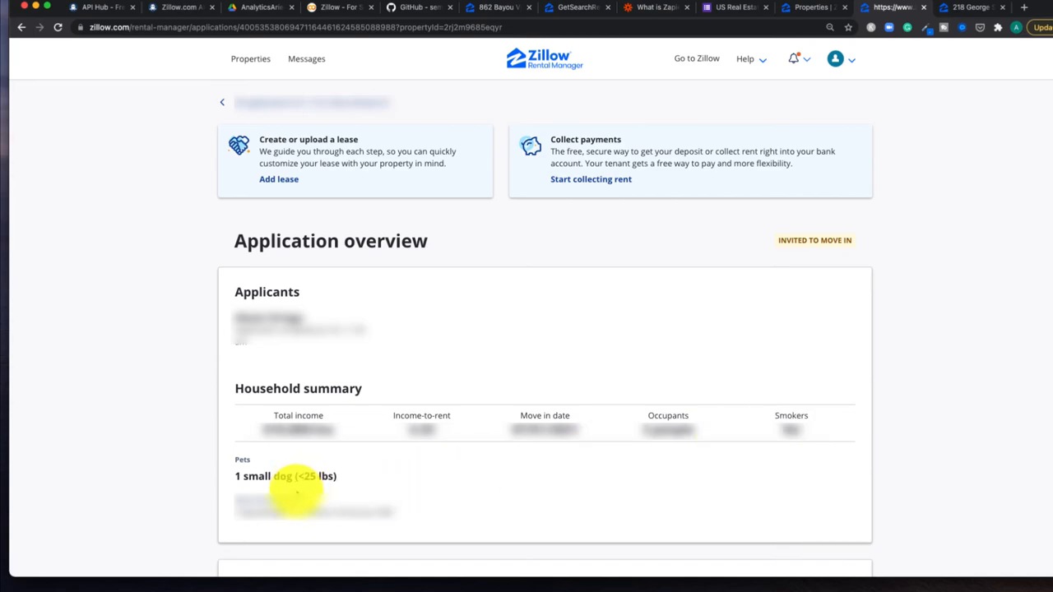
scroll(298, 485, "down", 6)
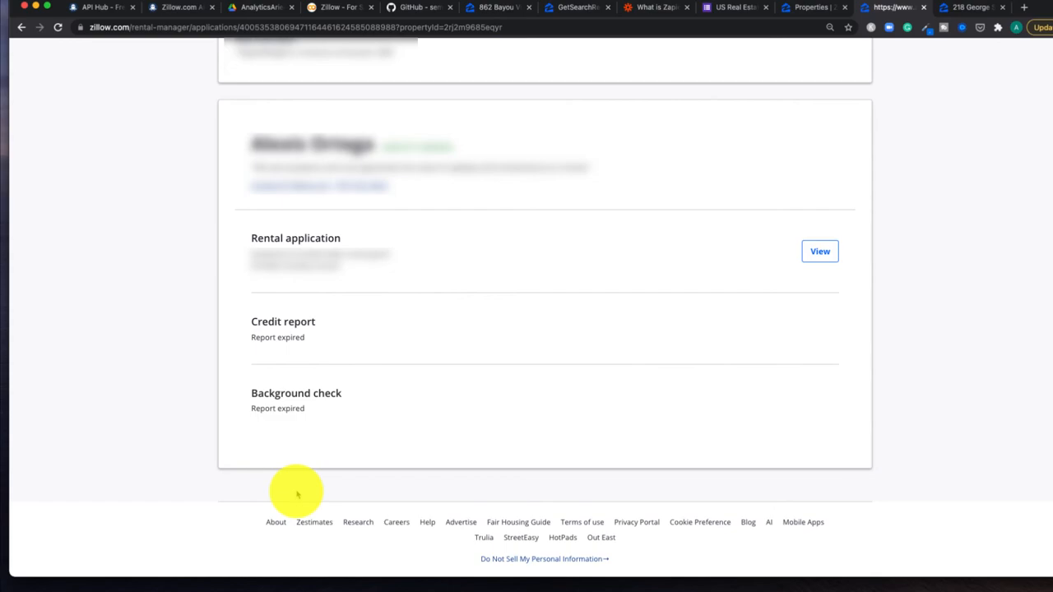